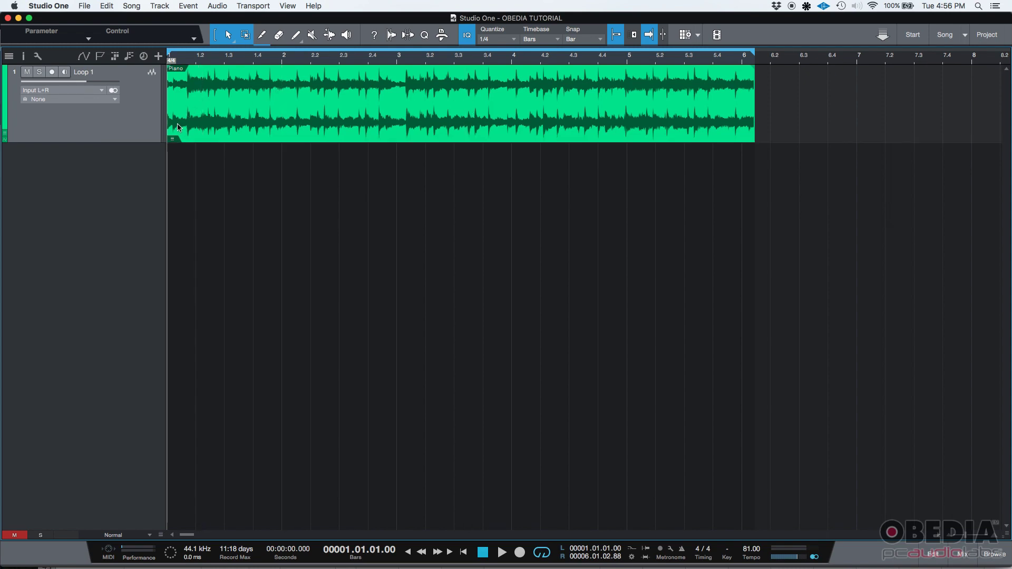
Step: Show the Inspector and resize its sections to reveal the event settings
{"action": "left_click", "coordinate": [25, 62]}
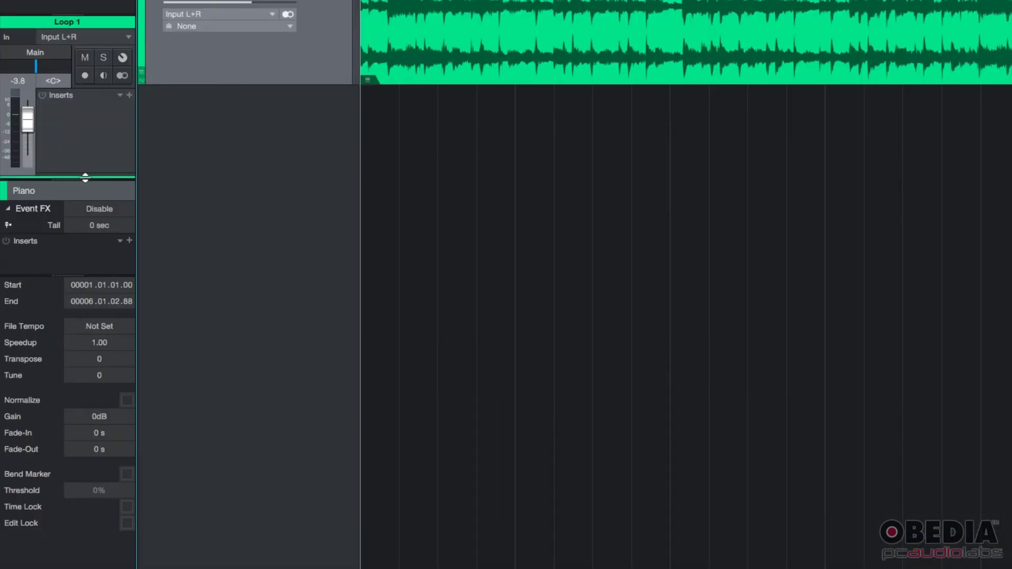
{"action": "left_click_drag", "start_coordinate": [85, 178], "coordinate": [84, 389]}
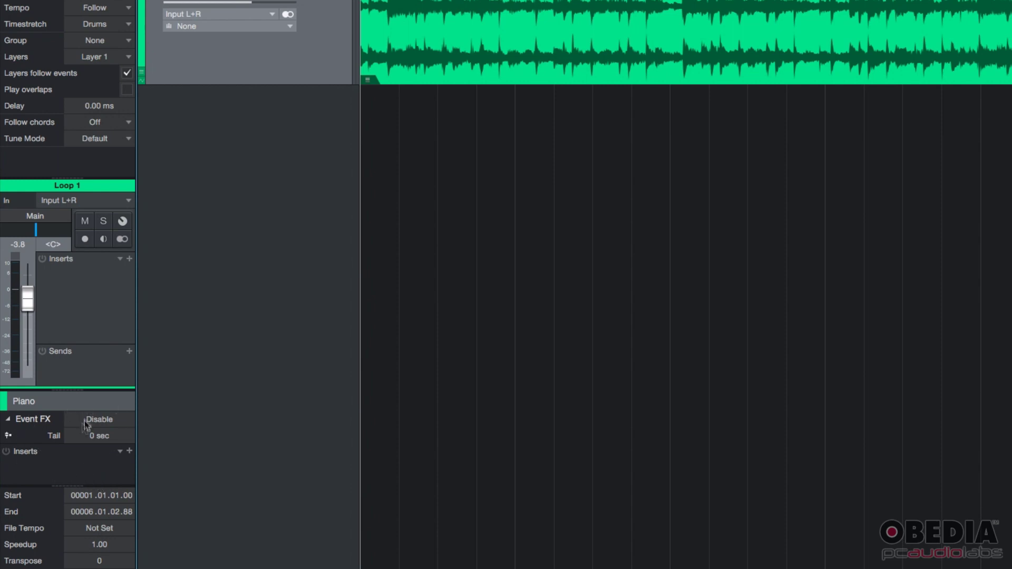
{"action": "left_click_drag", "start_coordinate": [82, 389], "coordinate": [80, 163]}
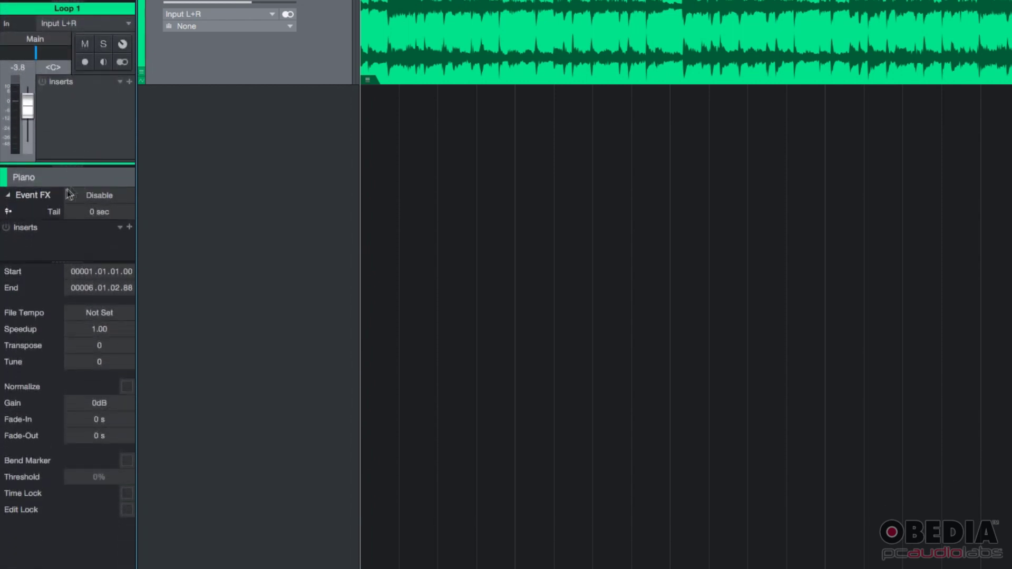
Step: Enable Event FX for the Piano event and select its Transpose value
{"action": "left_click", "coordinate": [42, 198]}
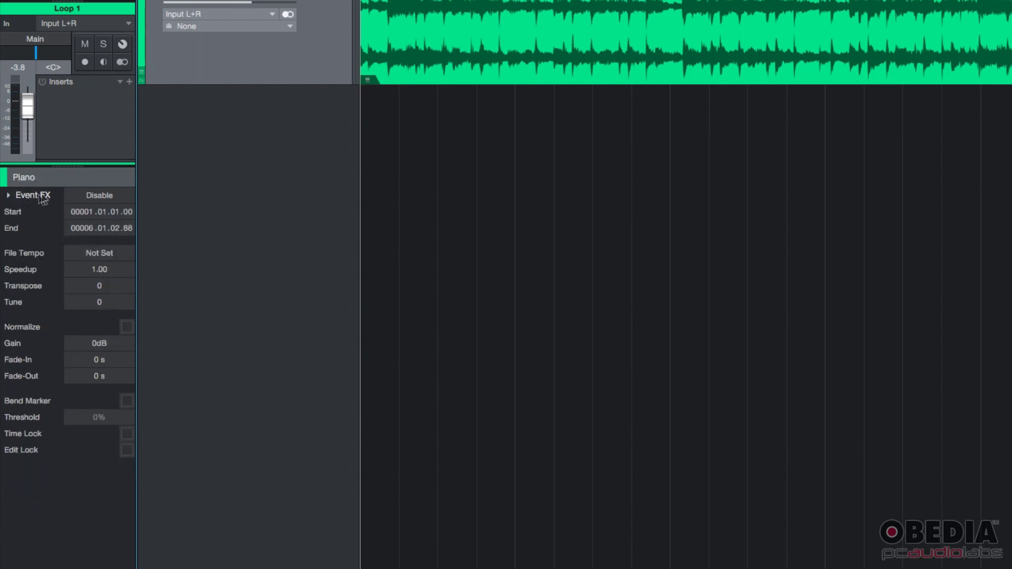
{"action": "left_click", "coordinate": [35, 199]}
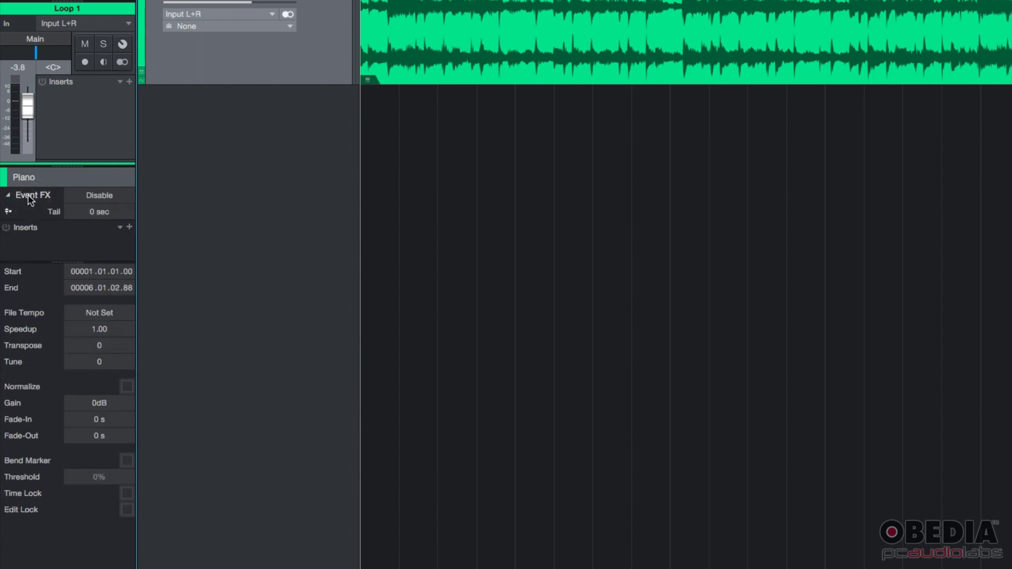
{"action": "left_click", "coordinate": [99, 196]}
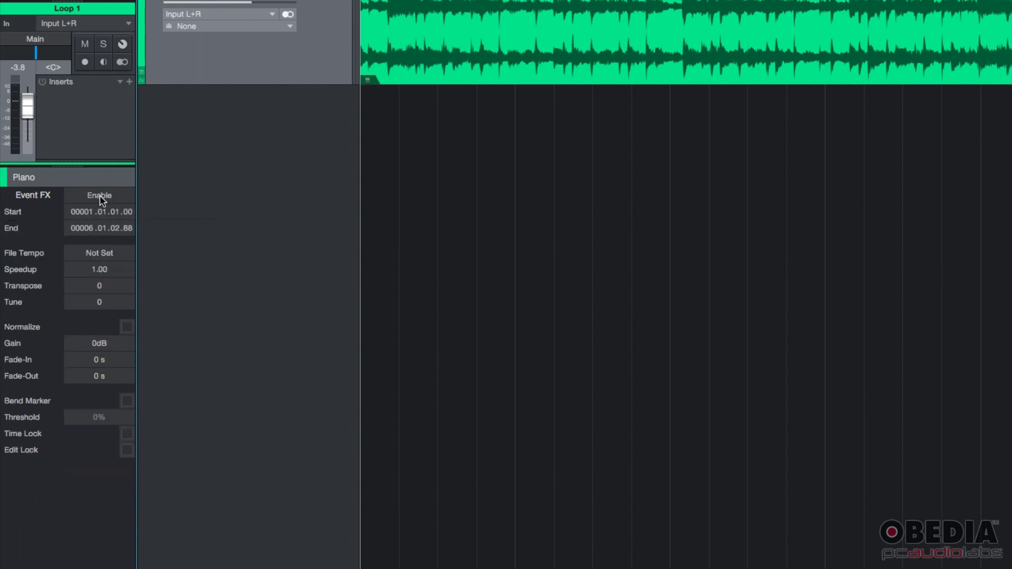
{"action": "left_click", "coordinate": [105, 287]}
Step: Transpose the Piano event to 12, then -12, then back to 0 semitones
{"action": "type", "text": "12"}
{"action": "key", "text": "Return"}
{"action": "left_click", "coordinate": [100, 289]}
{"action": "type", "text": "-12"}
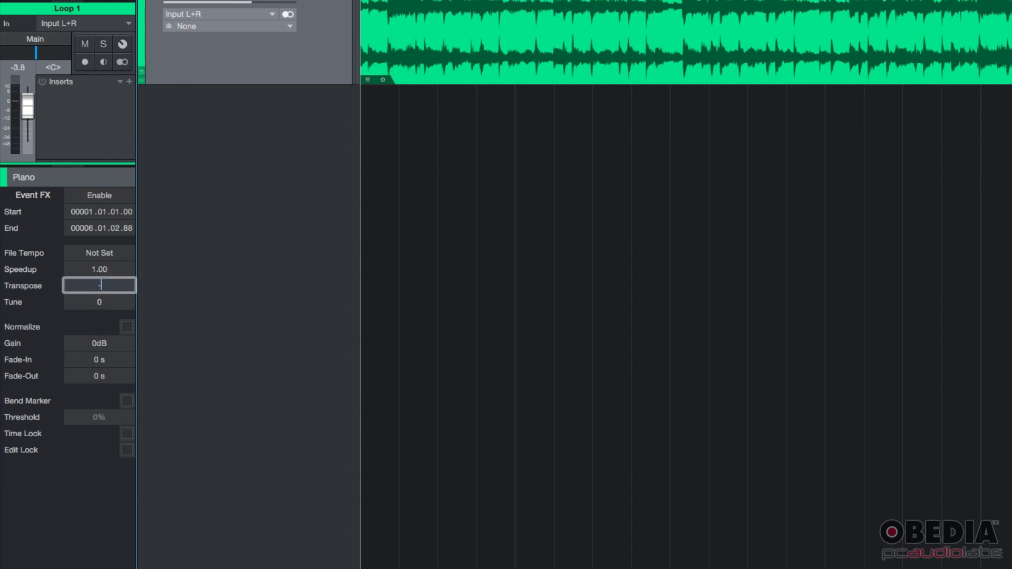
{"action": "key", "text": "Return"}
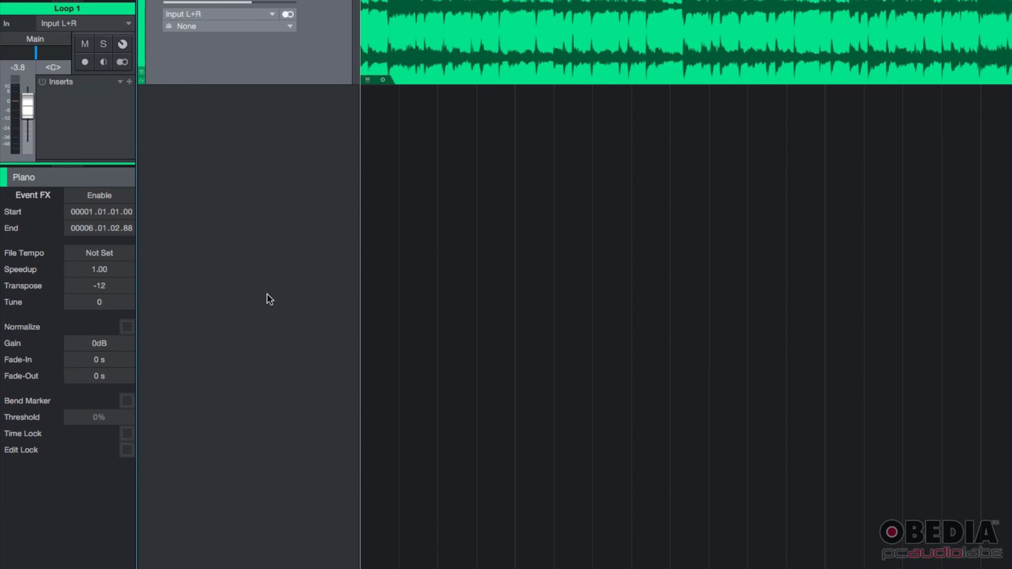
{"action": "double_click", "coordinate": [106, 286]}
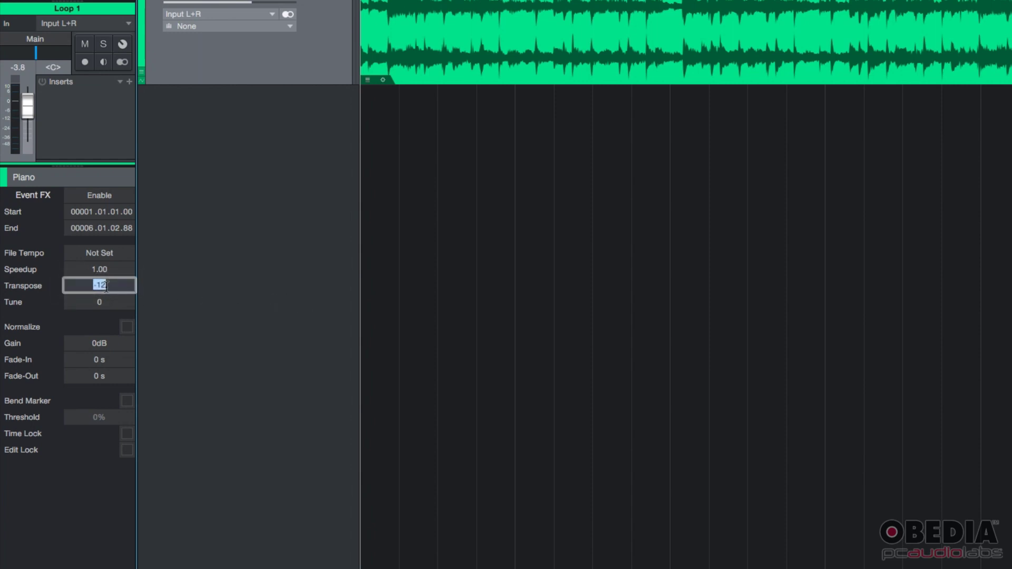
{"action": "type", "text": "0"}
{"action": "key", "text": "Return"}
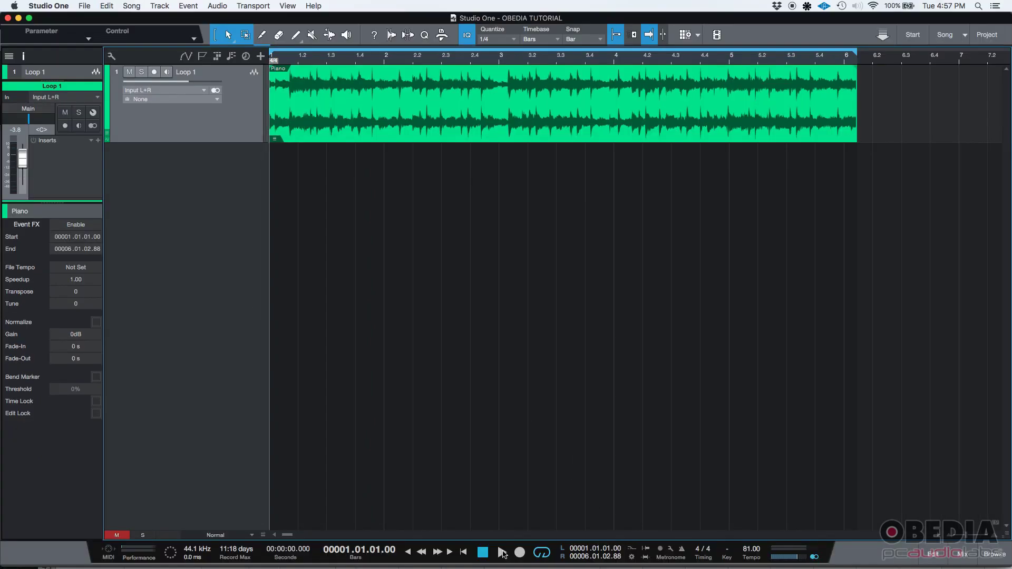
Step: Play the Piano loop, stop it, and return to the song start
{"action": "left_click", "coordinate": [502, 553]}
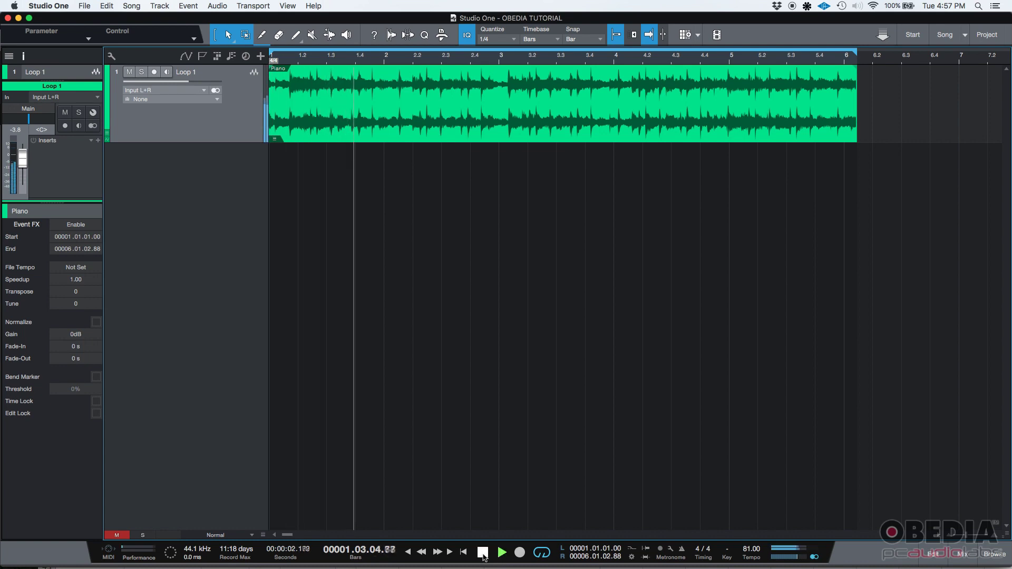
{"action": "left_click", "coordinate": [482, 553]}
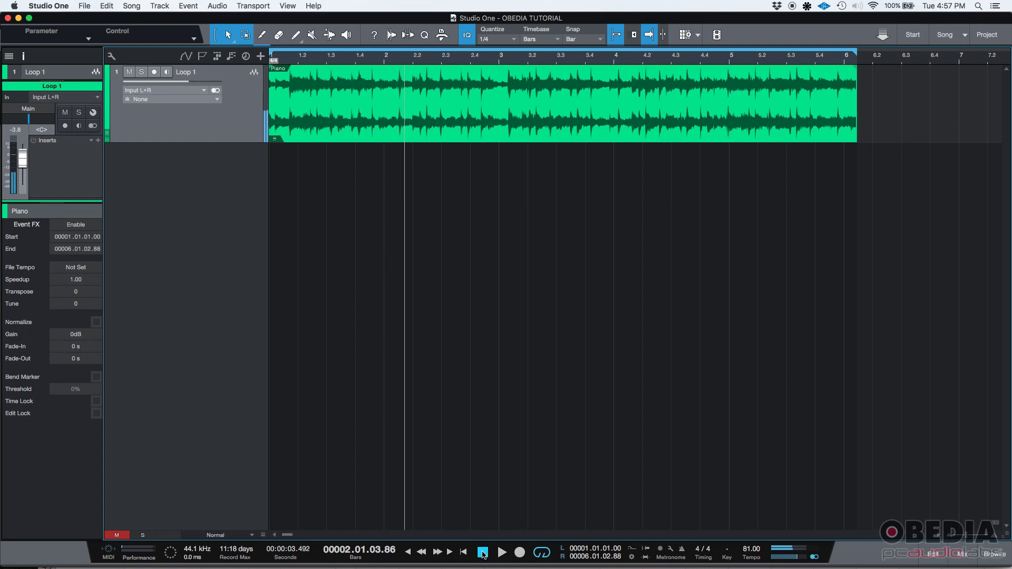
{"action": "left_click", "coordinate": [483, 554]}
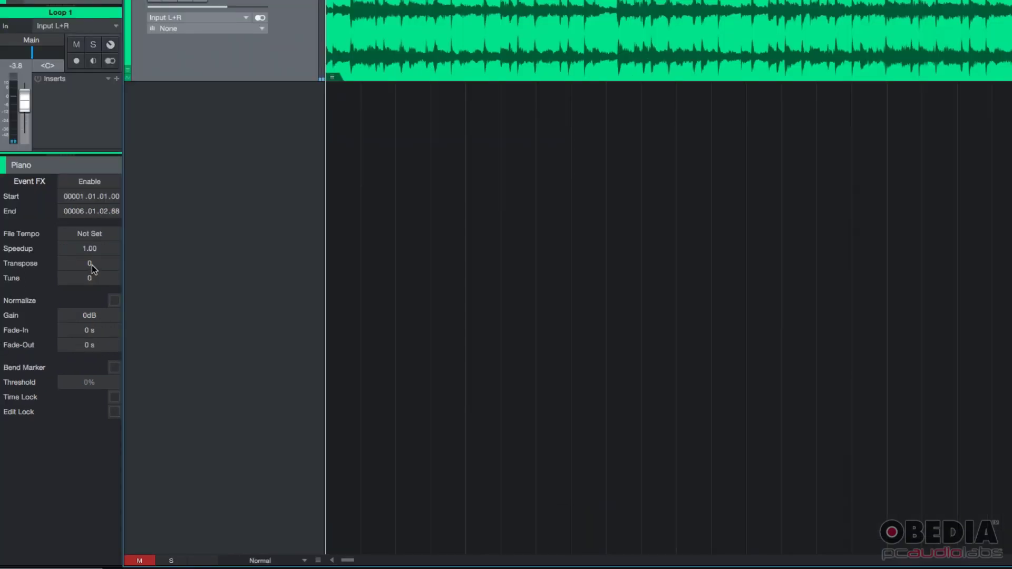
Step: Set the Piano event's Transpose to 6 semitones
{"action": "double_click", "coordinate": [92, 265]}
{"action": "type", "text": "6"}
{"action": "key", "text": "Return"}
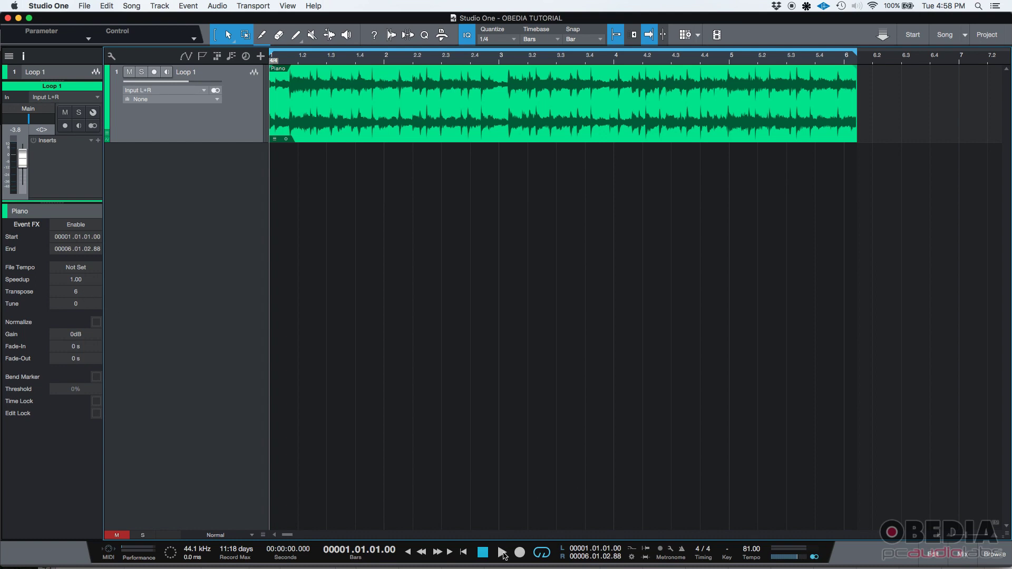
Step: Audition the loop transposed up 6 semitones and return to the start
{"action": "left_click", "coordinate": [502, 553]}
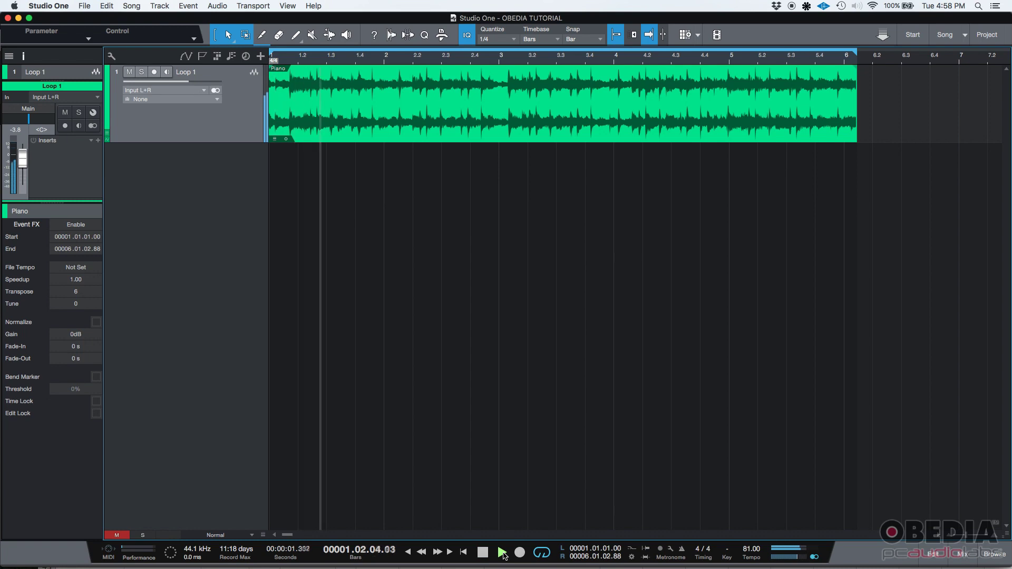
{"action": "left_click", "coordinate": [483, 553]}
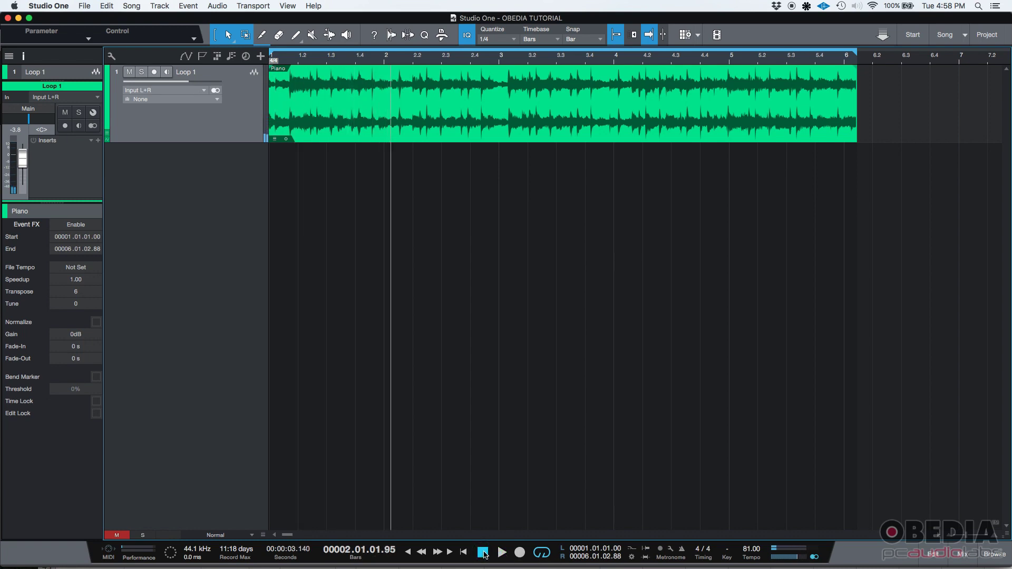
{"action": "left_click", "coordinate": [484, 553]}
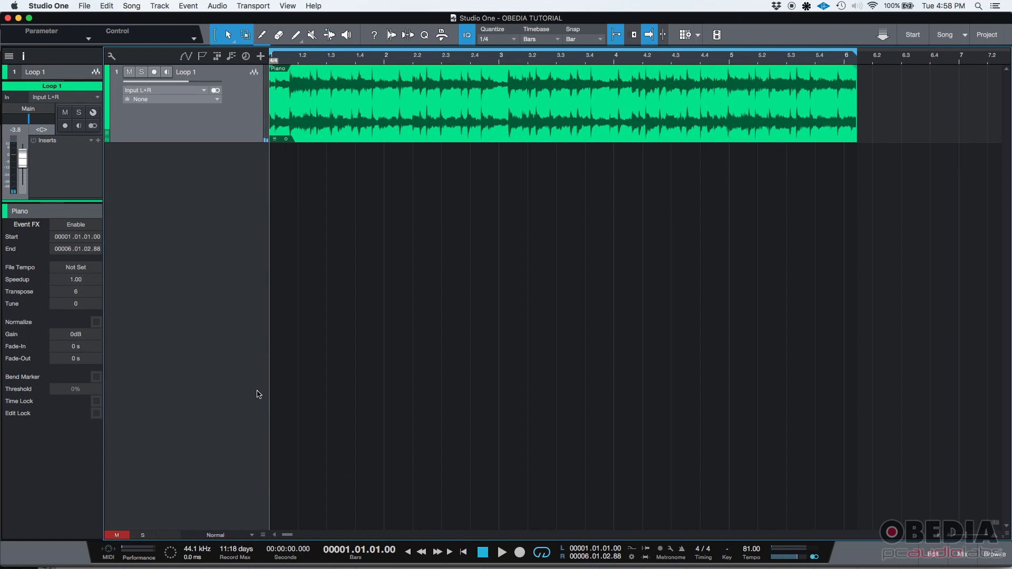
Step: Set Transpose to -6 semitones and play the loop back
{"action": "left_click", "coordinate": [76, 293]}
{"action": "type", "text": "-6"}
{"action": "key", "text": "Return"}
{"action": "left_click", "coordinate": [502, 552]}
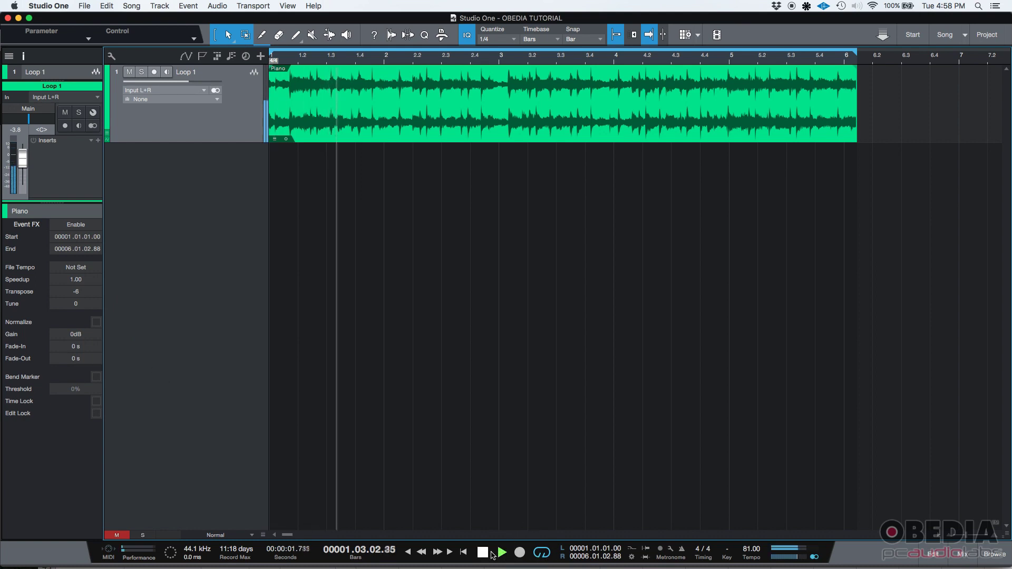
{"action": "left_click", "coordinate": [484, 552]}
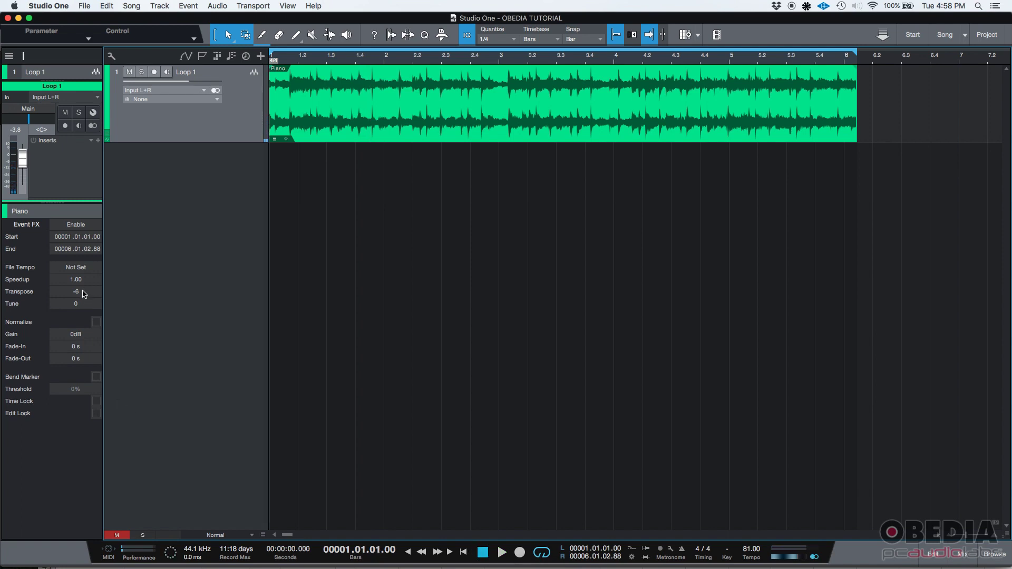
Step: Drag Transpose to -24, then 24, back to 0, then switch to Firefox
{"action": "left_click_drag", "start_coordinate": [82, 293], "coordinate": [80, 333]}
{"action": "left_click_drag", "start_coordinate": [83, 295], "coordinate": [86, 232]}
{"action": "left_click_drag", "start_coordinate": [86, 232], "coordinate": [84, 252]}
{"action": "key", "text": "super+Tab"}
{"action": "key", "text": "super+Tab"}
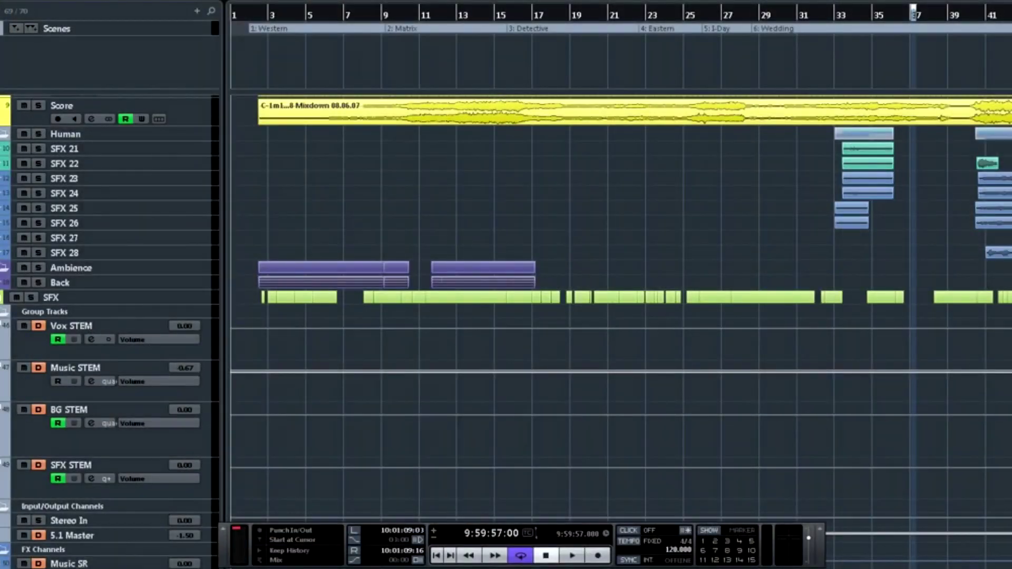
{"action": "scroll", "coordinate": [526, 316], "scroll_direction": "down", "scroll_amount": 1}
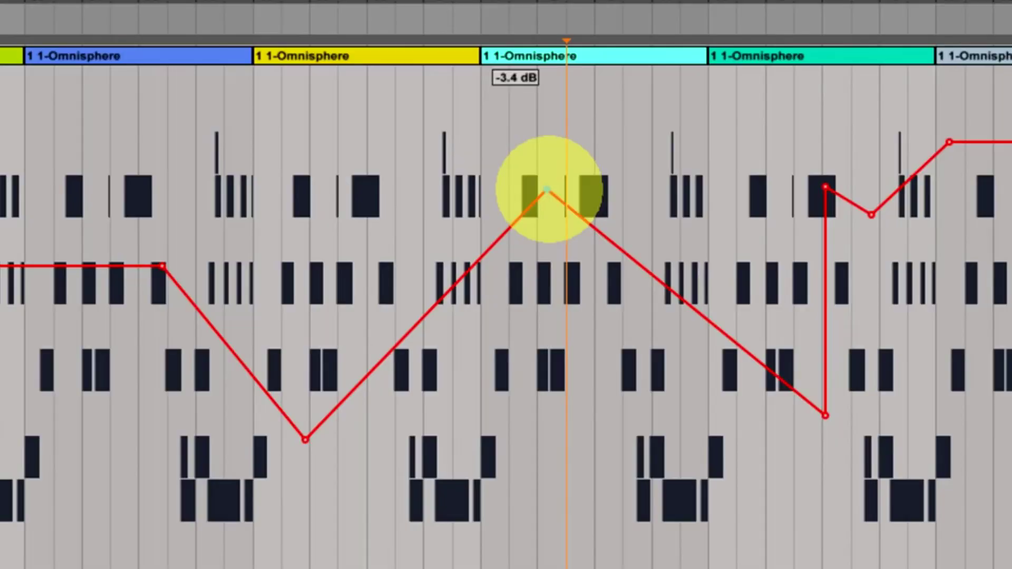
{"action": "left_click_drag", "start_coordinate": [546, 189], "coordinate": [544, 194]}
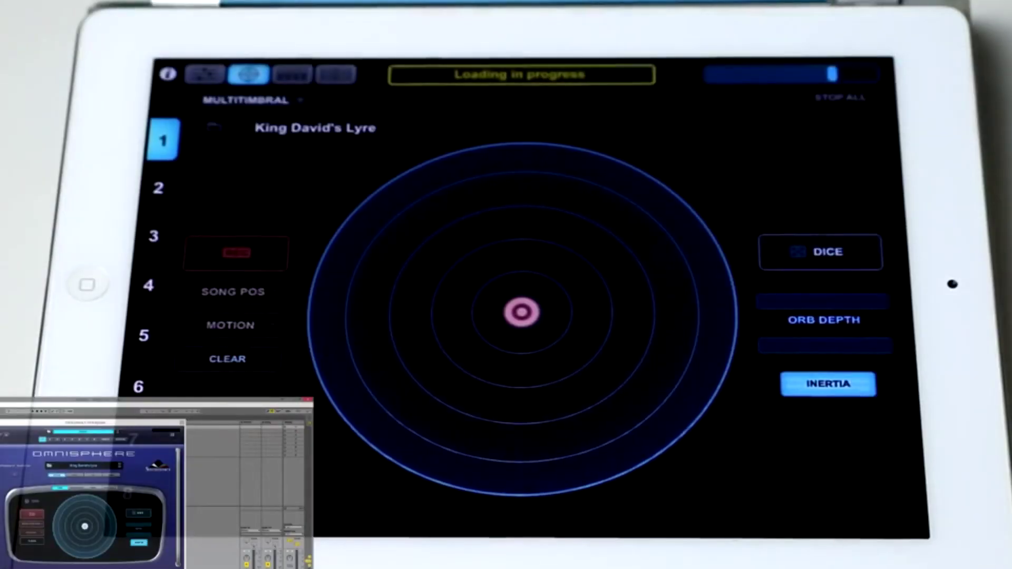